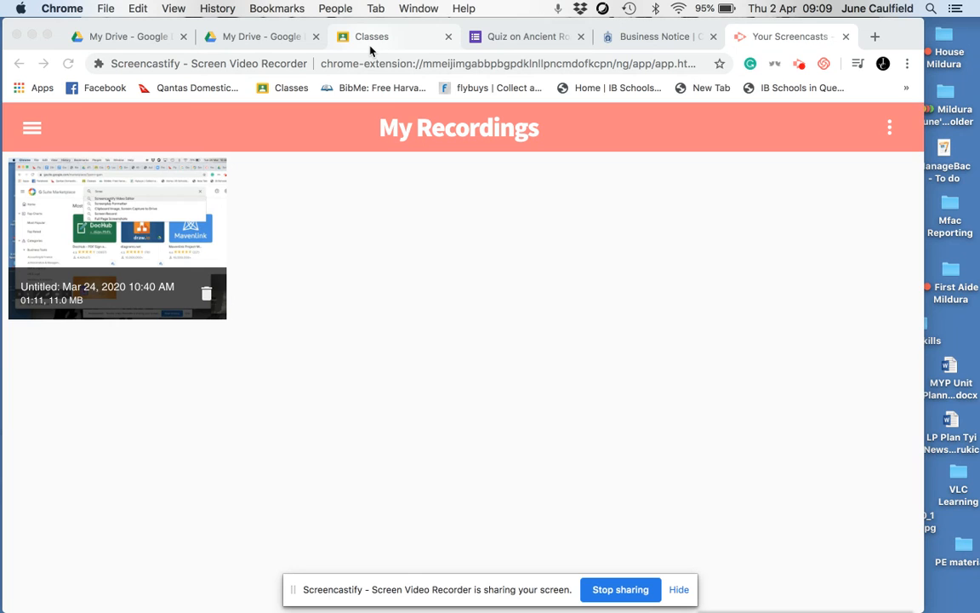
Step: Switch to Google Classroom and start a new assignment in the classwork of the Year 7 A I&S class
{"action": "left_click", "coordinate": [371, 48]}
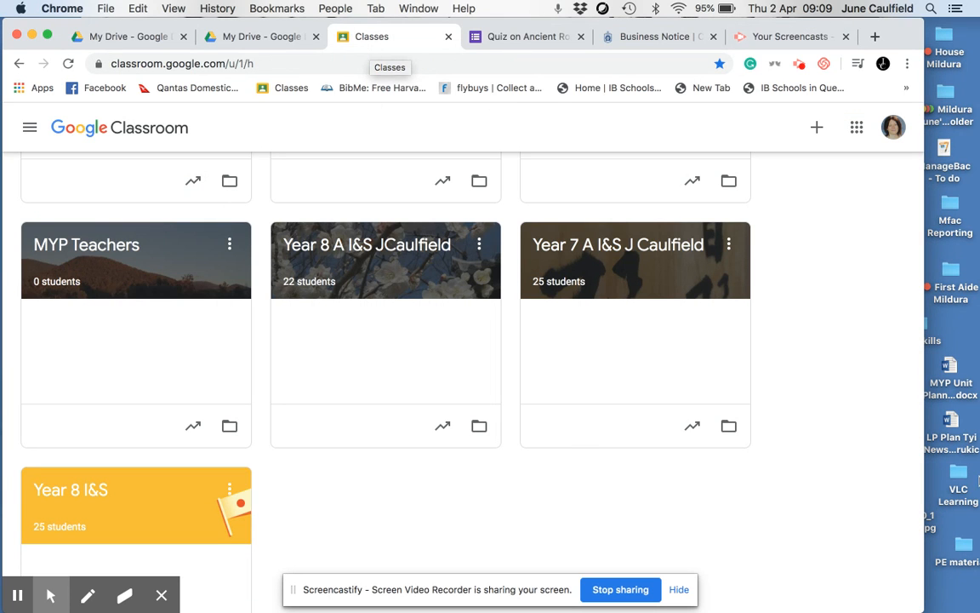
{"action": "scroll", "coordinate": [849, 365], "scroll_direction": "down", "scroll_amount": 2}
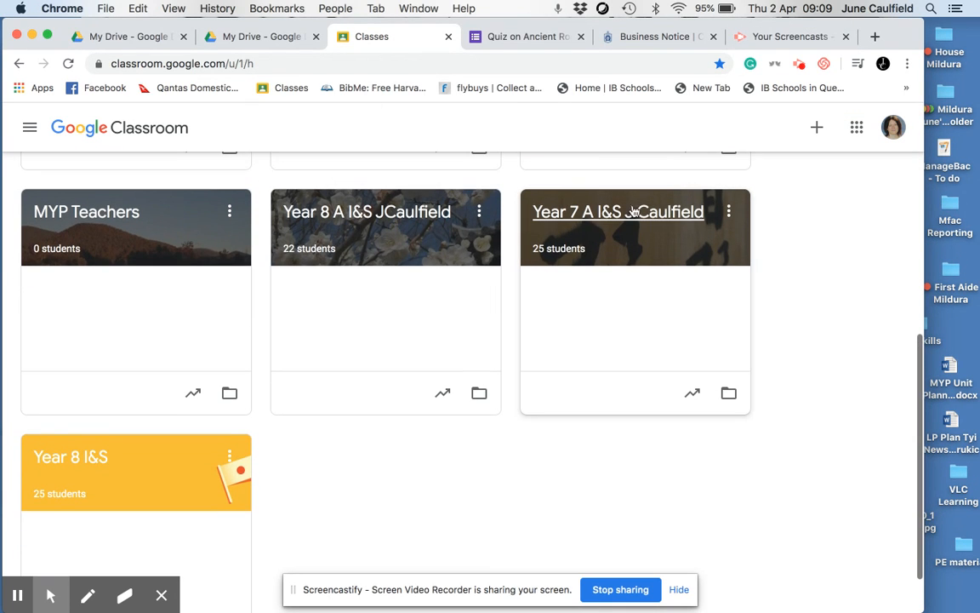
{"action": "left_click", "coordinate": [634, 212]}
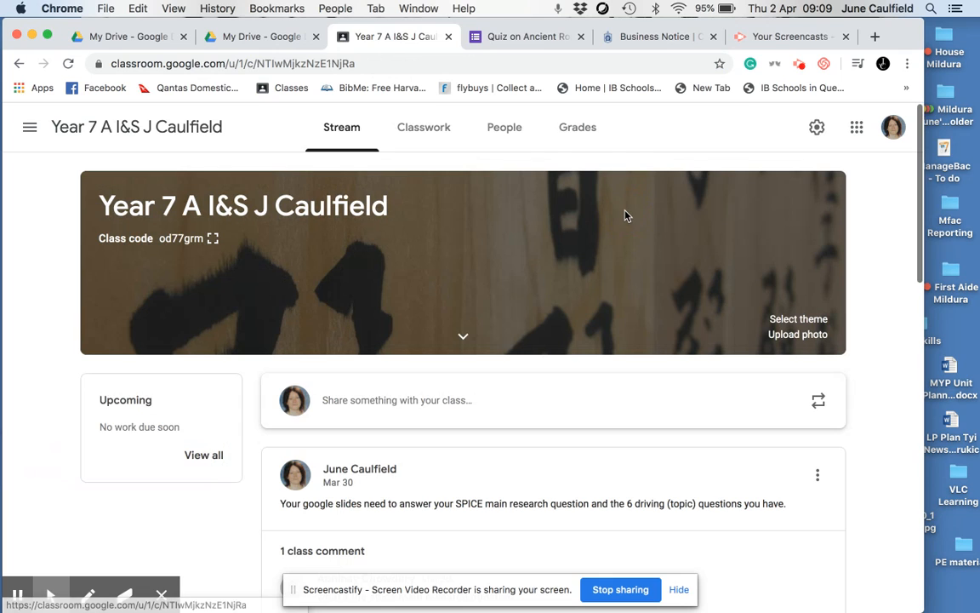
{"action": "left_click", "coordinate": [434, 129]}
{"action": "left_click", "coordinate": [323, 186]}
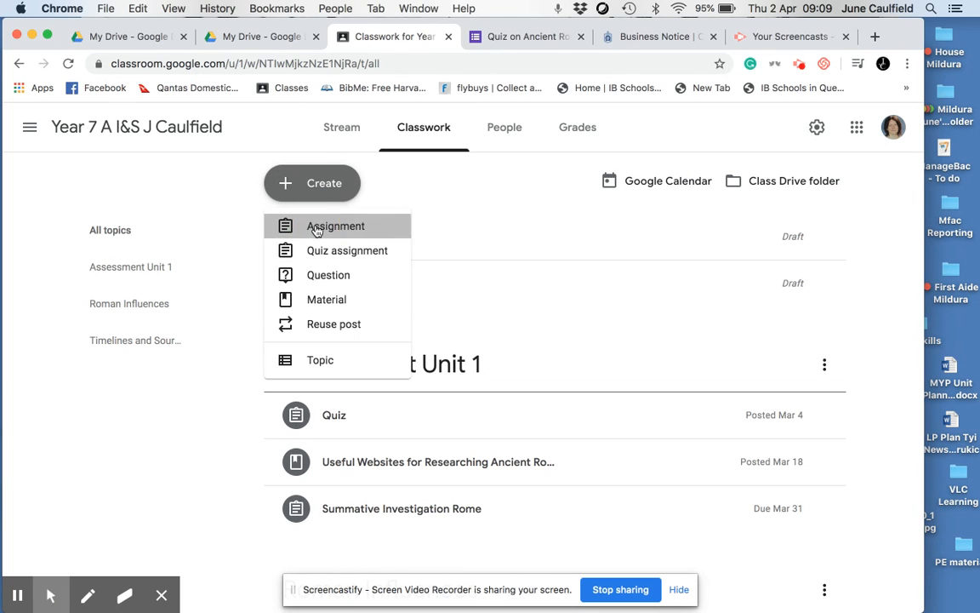
{"action": "left_click", "coordinate": [317, 230]}
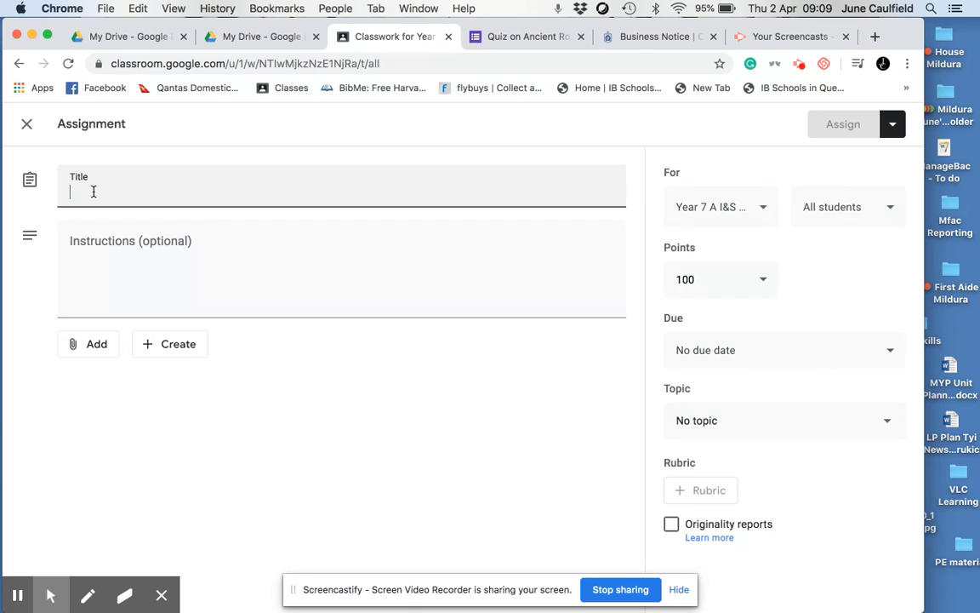
Step: Title the assignment "Rome Quiz" and create a new Google Form for it
{"action": "type", "text": "Rome Quiz"}
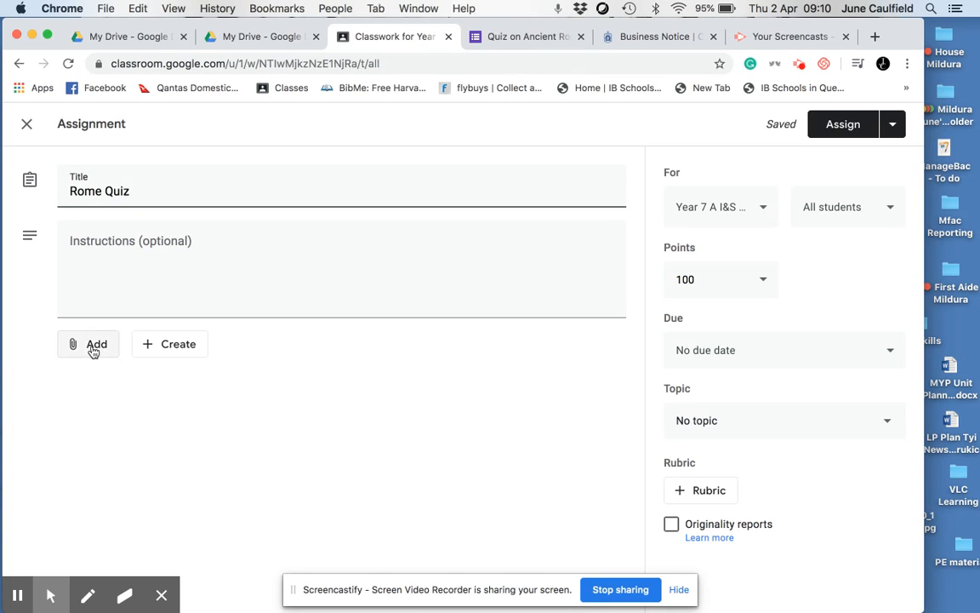
{"action": "left_click", "coordinate": [175, 351]}
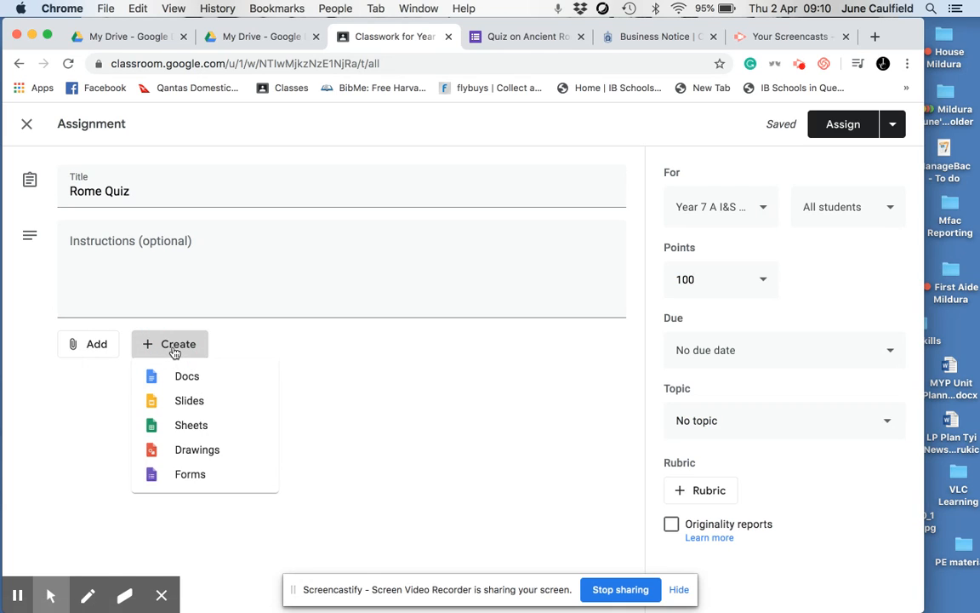
{"action": "left_click", "coordinate": [188, 477]}
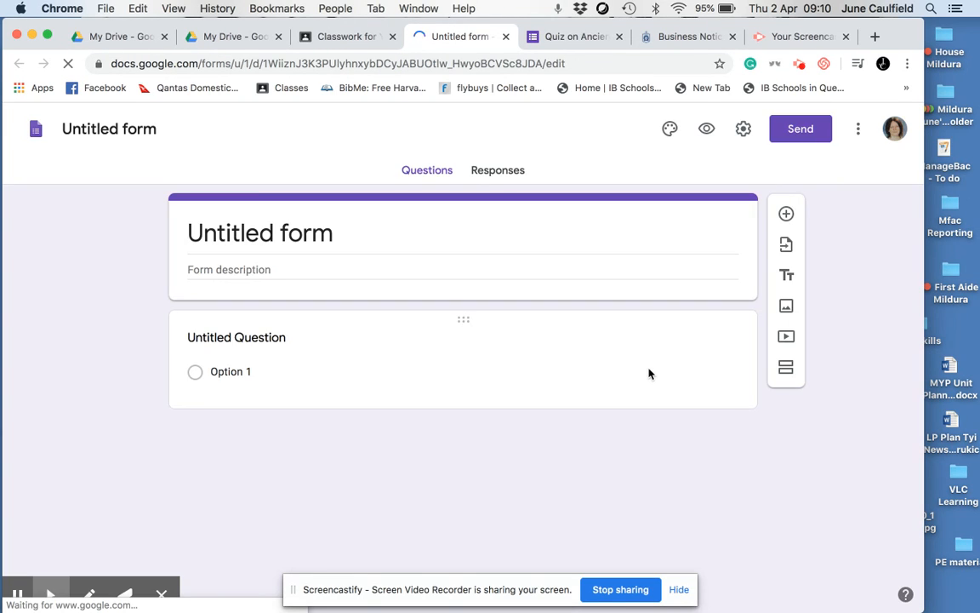
Step: Make the form a quiz in its settings, keeping grade release immediately after each submission, and save the settings
{"action": "left_click", "coordinate": [744, 128]}
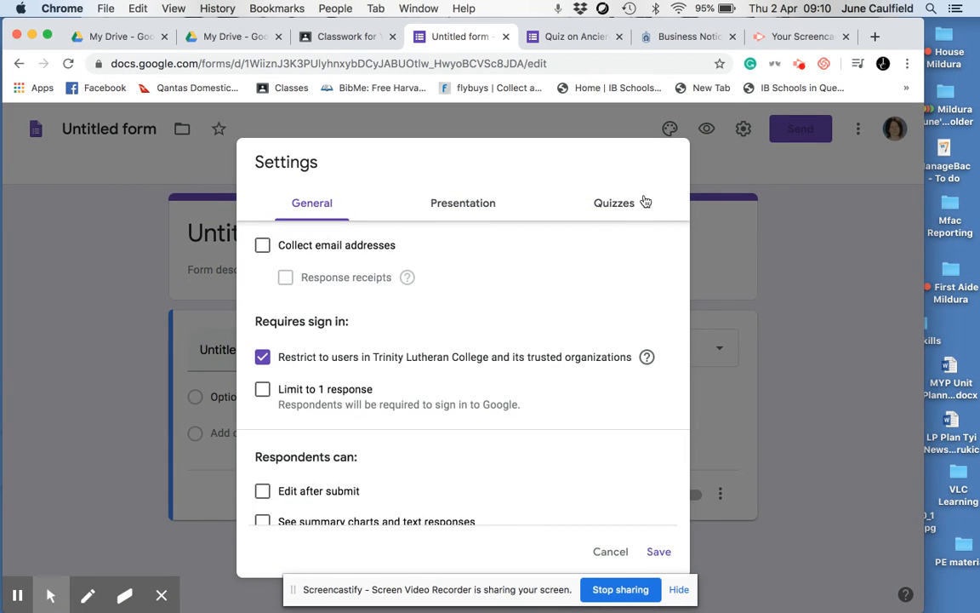
{"action": "left_click", "coordinate": [607, 205]}
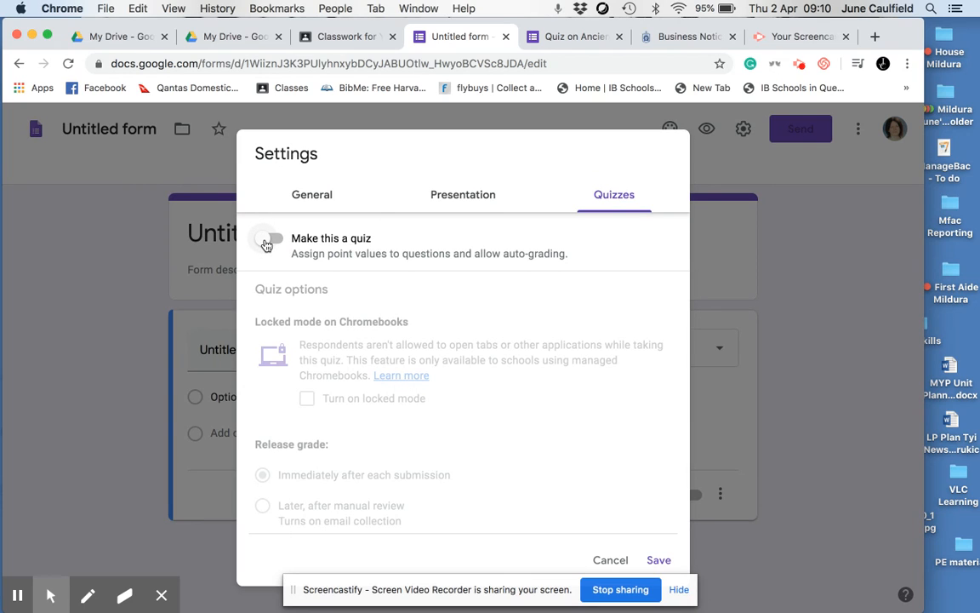
{"action": "left_click", "coordinate": [265, 243]}
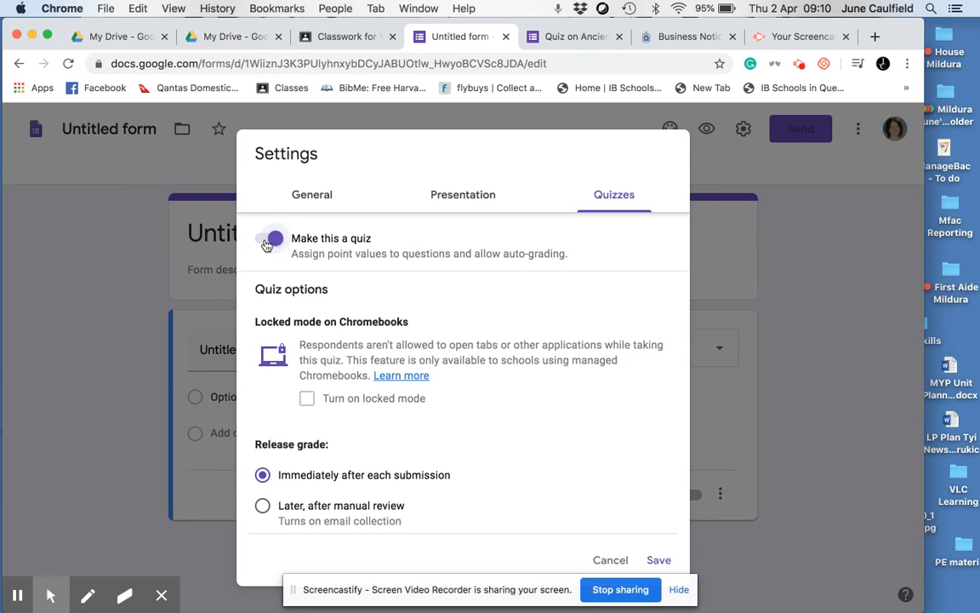
{"action": "scroll", "coordinate": [616, 377], "scroll_direction": "down", "scroll_amount": 2}
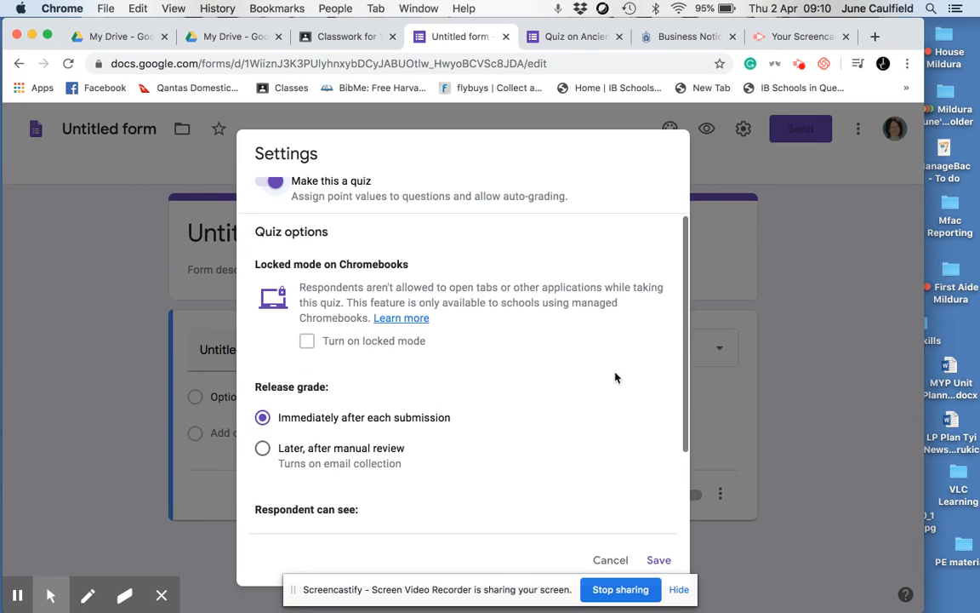
{"action": "left_click", "coordinate": [658, 561]}
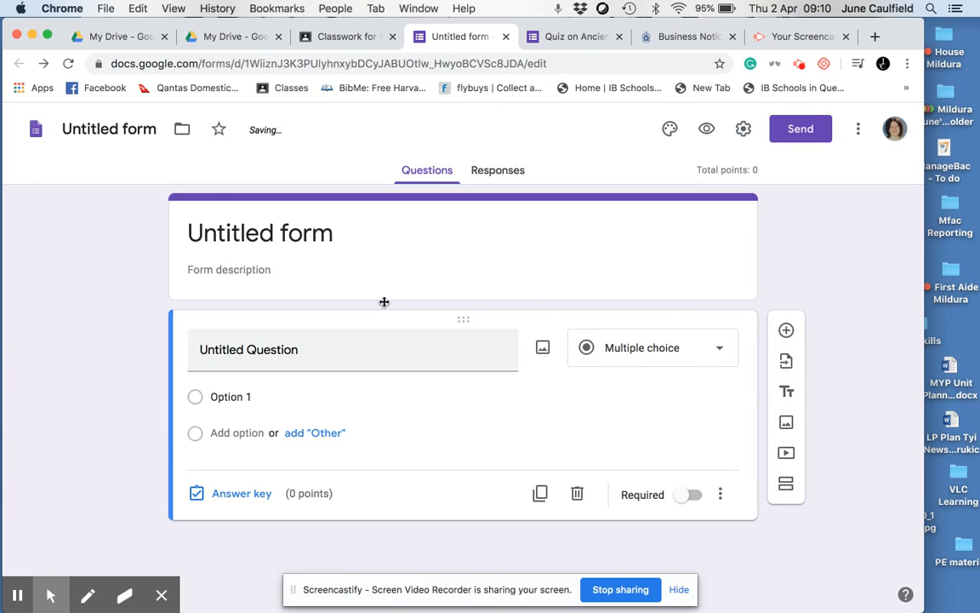
Step: Replace the form's heading with "Roman Quiz"
{"action": "left_click", "coordinate": [340, 238]}
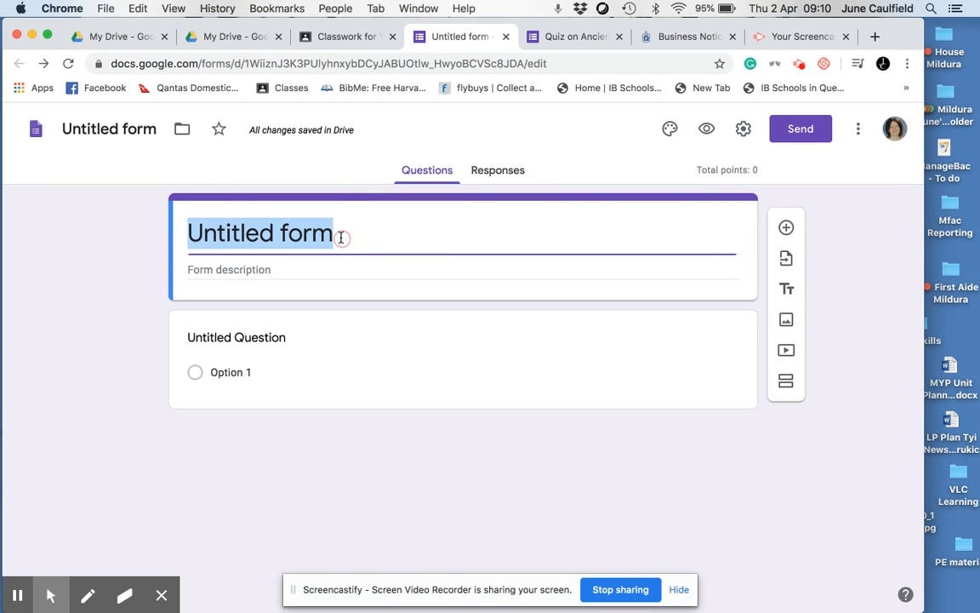
{"action": "key", "text": "BackSpace"}
{"action": "type", "text": "Ro"}
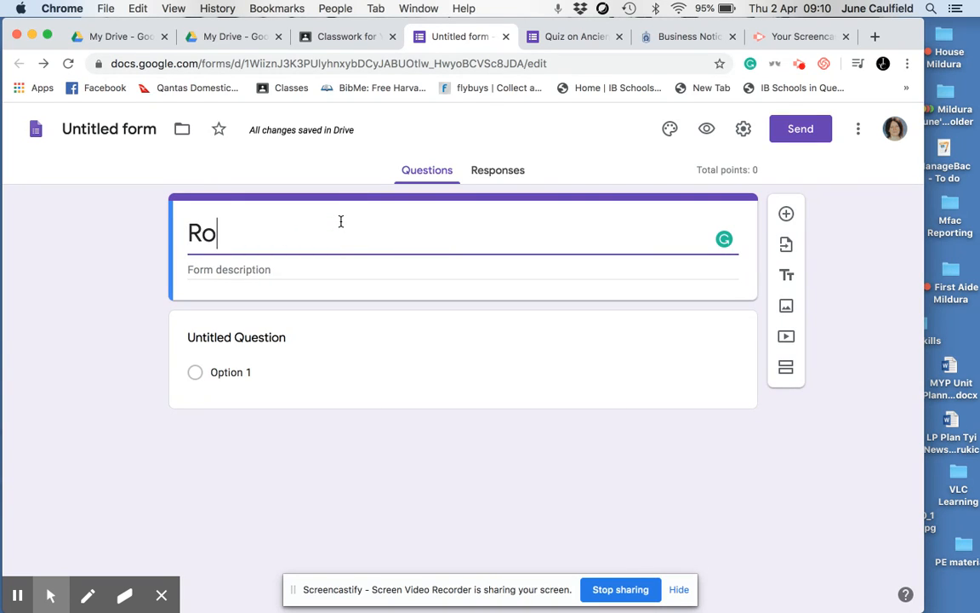
{"action": "type", "text": "man Quiz"}
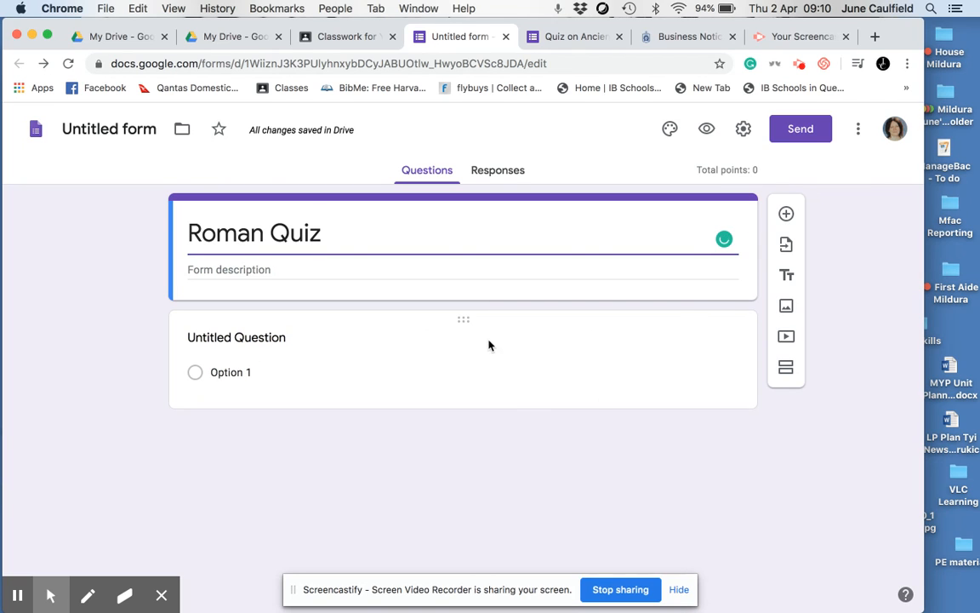
Step: Change the first question to Short answer and word it "Please write your name"
{"action": "left_click", "coordinate": [473, 363]}
{"action": "left_click", "coordinate": [722, 347]}
{"action": "left_click", "coordinate": [663, 150]}
{"action": "left_click", "coordinate": [273, 356]}
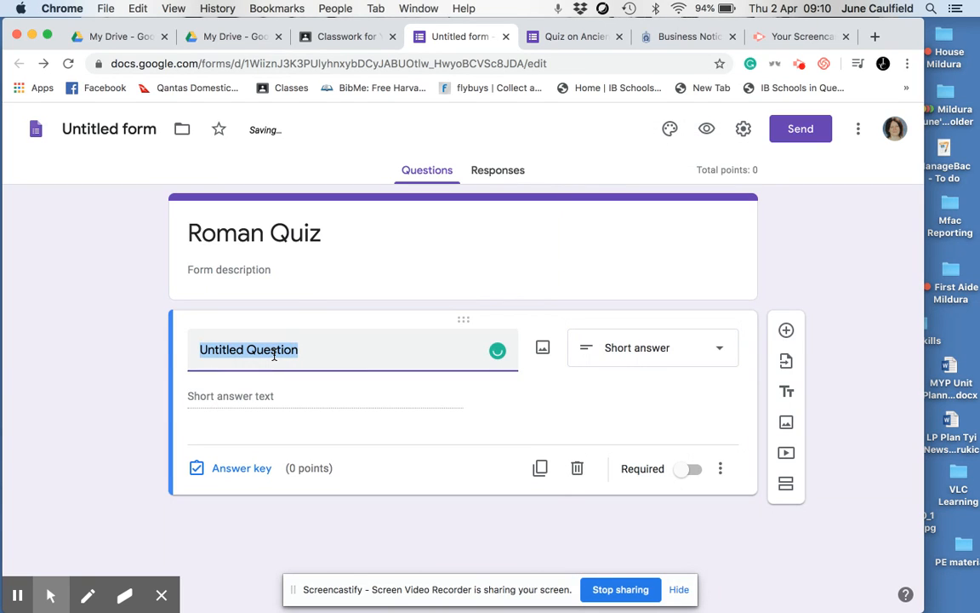
{"action": "type", "text": "Please write"}
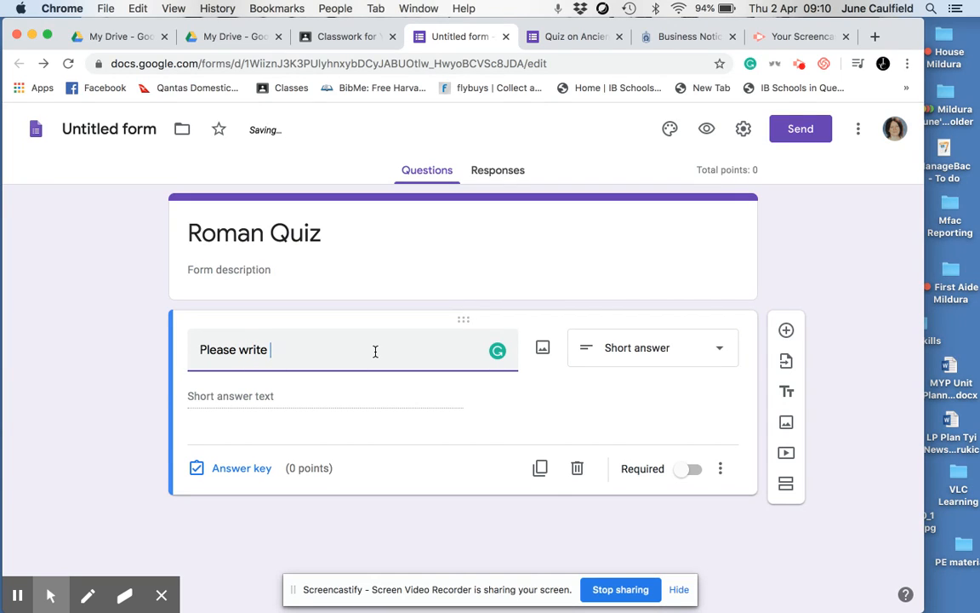
{"action": "type", "text": "your"}
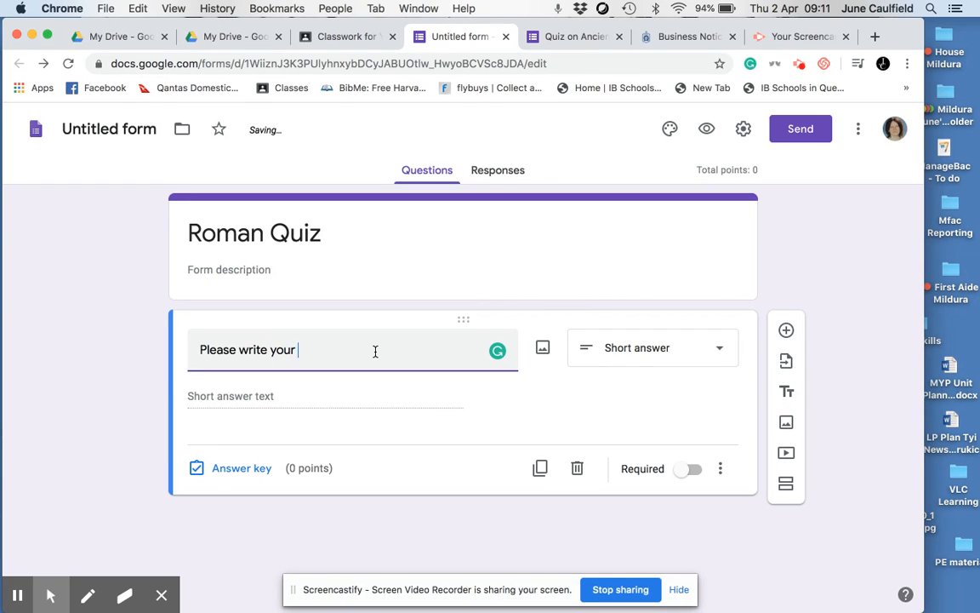
{"action": "type", "text": " name"}
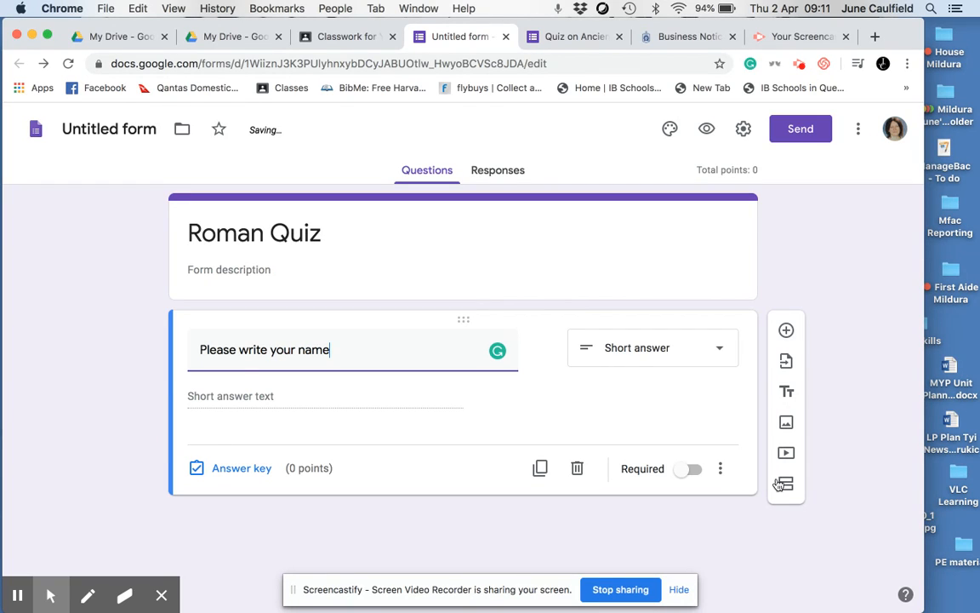
Step: Add a Checkboxes question asking "What river did the first people that lived in the area that we know as Rome today, build their settlement on?"
{"action": "left_click", "coordinate": [786, 332]}
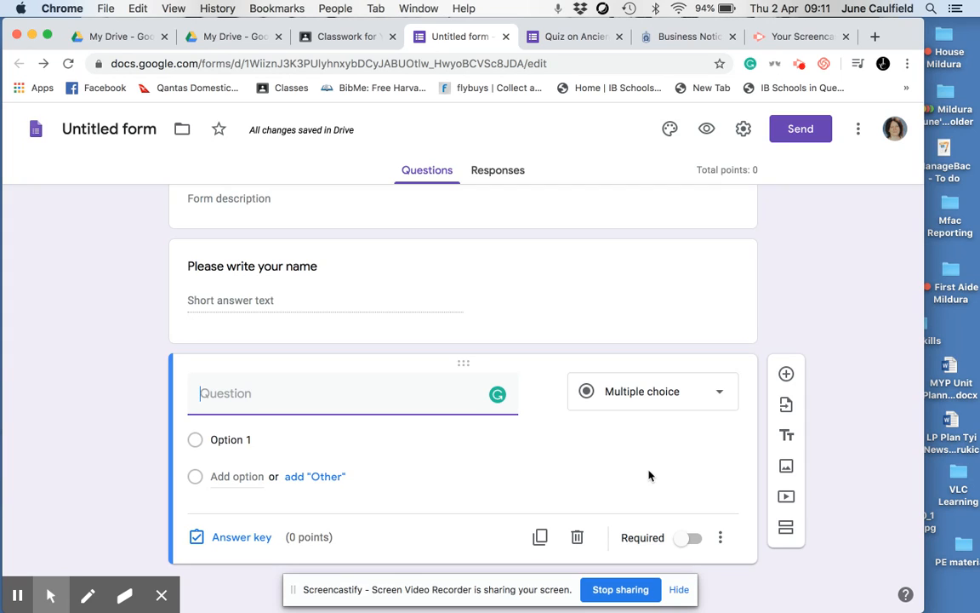
{"action": "left_click", "coordinate": [721, 396]}
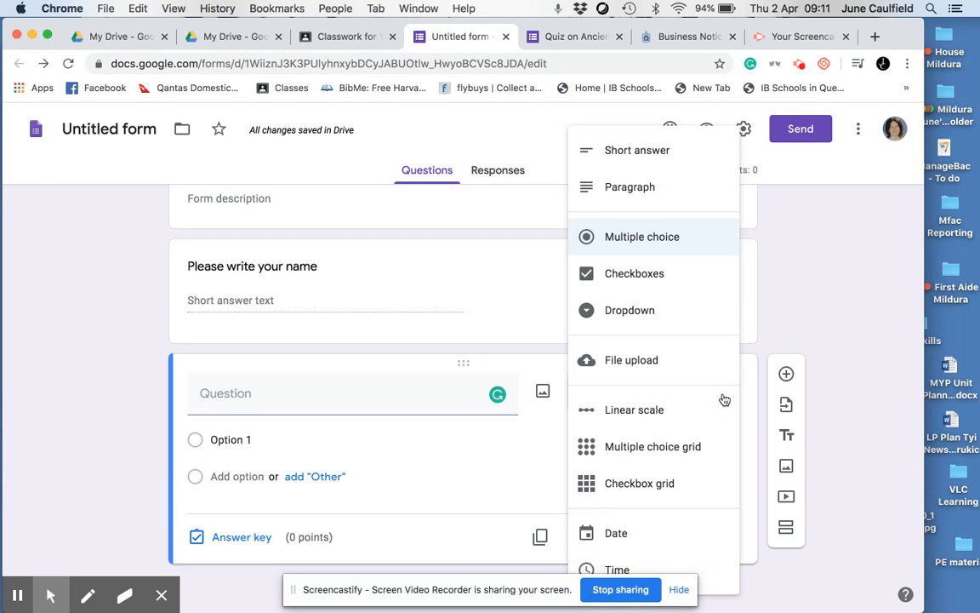
{"action": "left_click", "coordinate": [637, 284]}
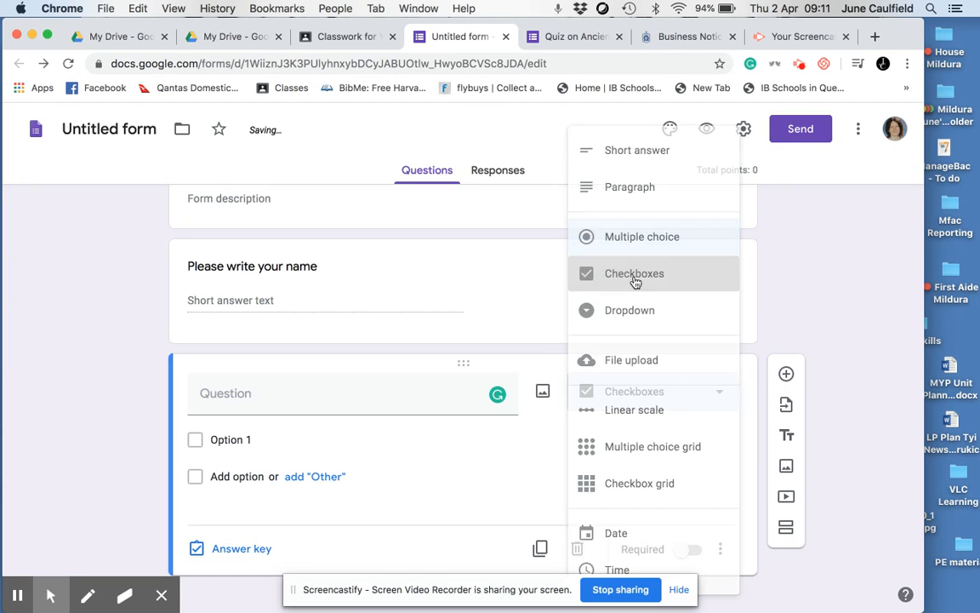
{"action": "left_click", "coordinate": [341, 399]}
{"action": "type", "text": "What river did the first people that lived in the area that we know as Rome today, build their settlement on?"}
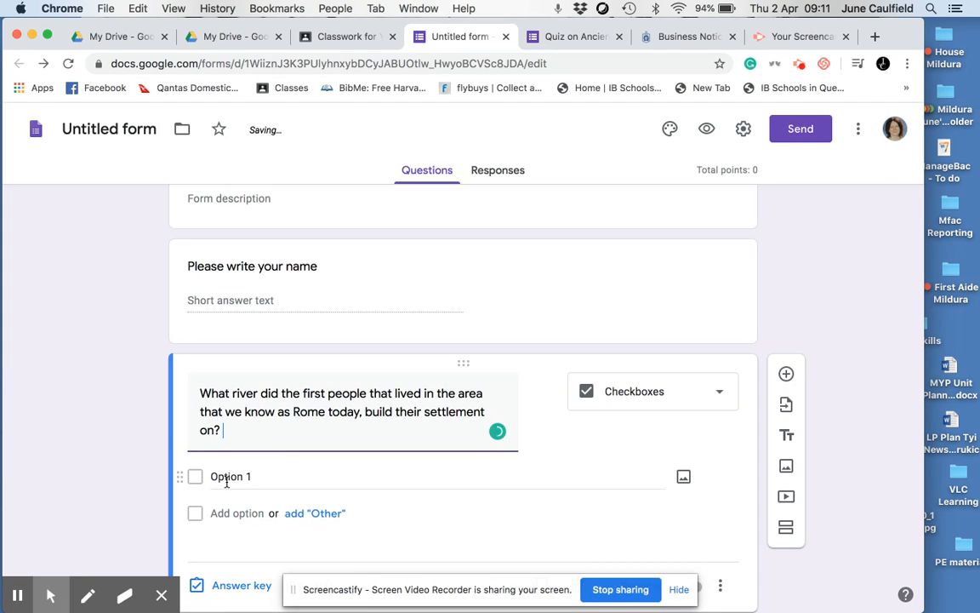
Step: Give the river question the answer options Tiber, Thames and Nile, plus an "Other" option
{"action": "left_click", "coordinate": [292, 514]}
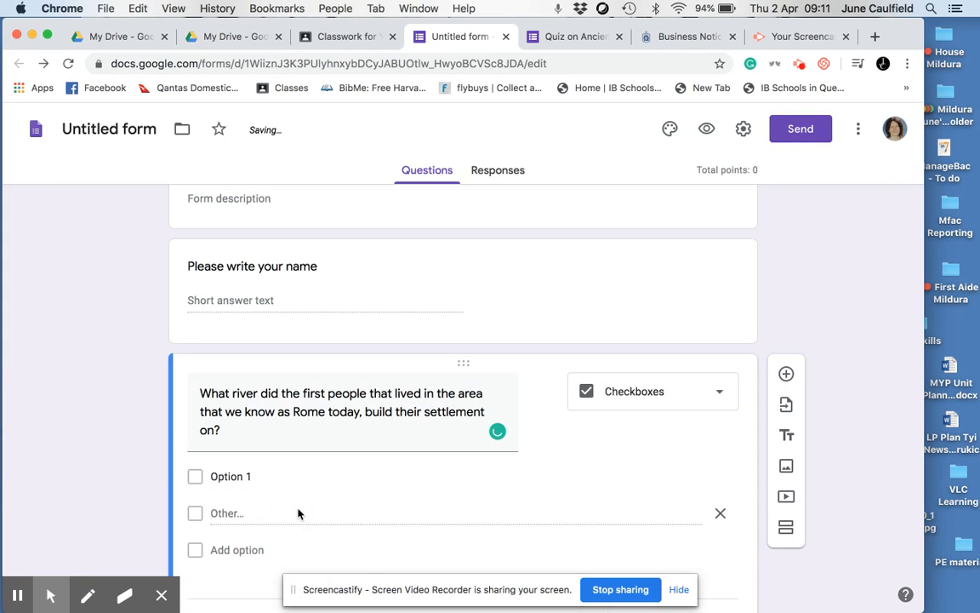
{"action": "left_click", "coordinate": [250, 477]}
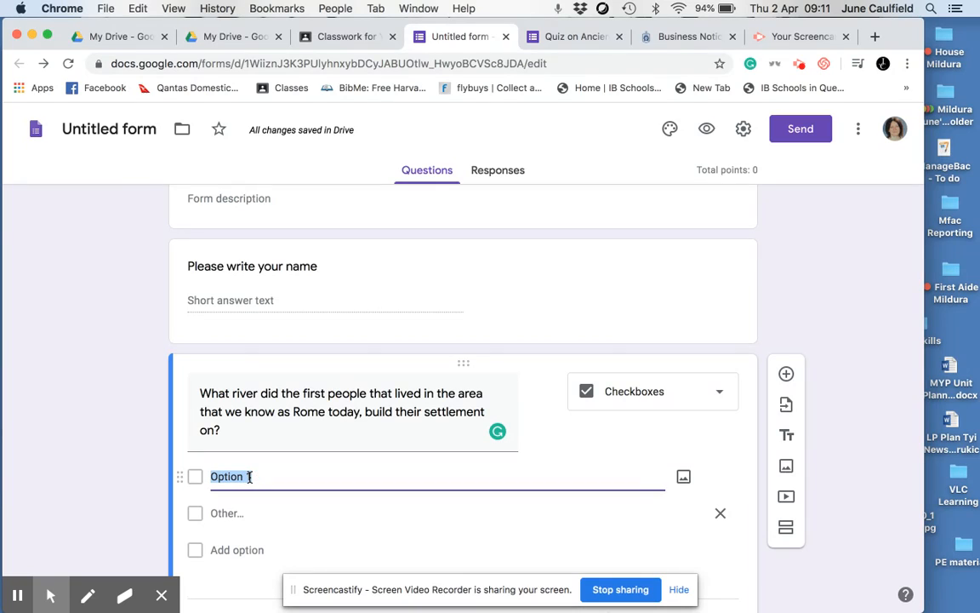
{"action": "type", "text": "Tiber"}
{"action": "left_click", "coordinate": [223, 560]}
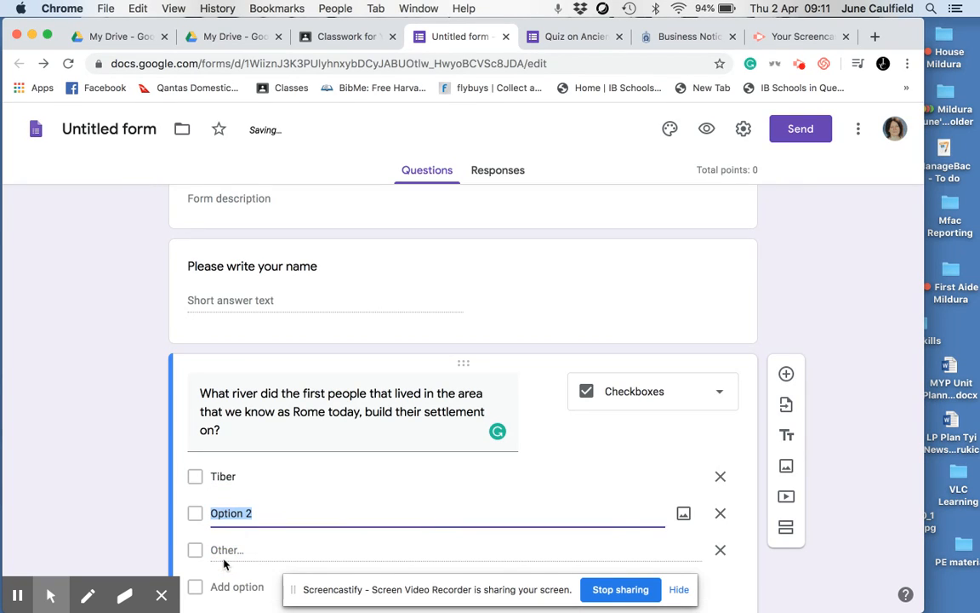
{"action": "left_click", "coordinate": [252, 508]}
{"action": "key", "text": "BackSpace"}
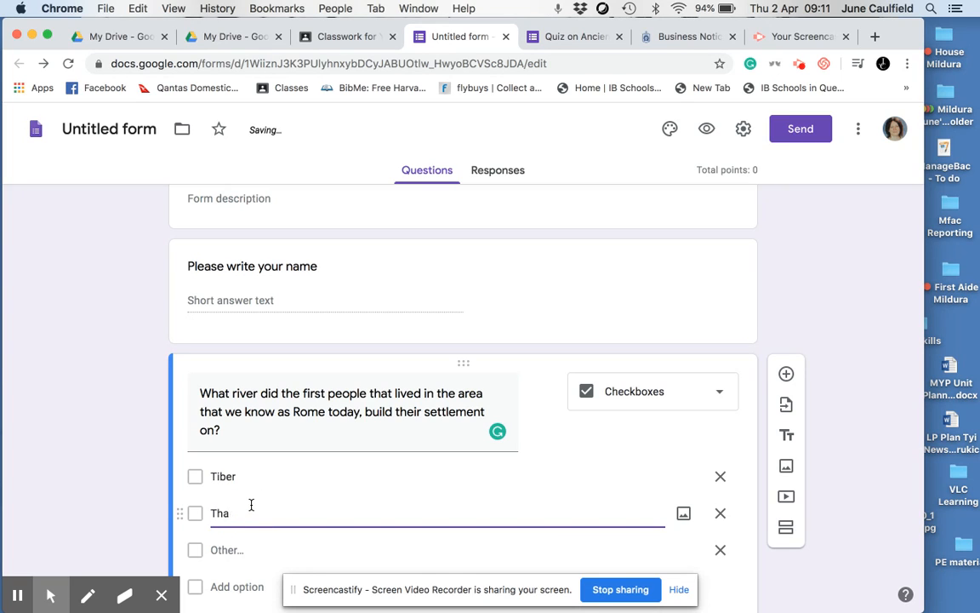
{"action": "left_click", "coordinate": [220, 587]}
{"action": "key", "text": "BackSpace"}
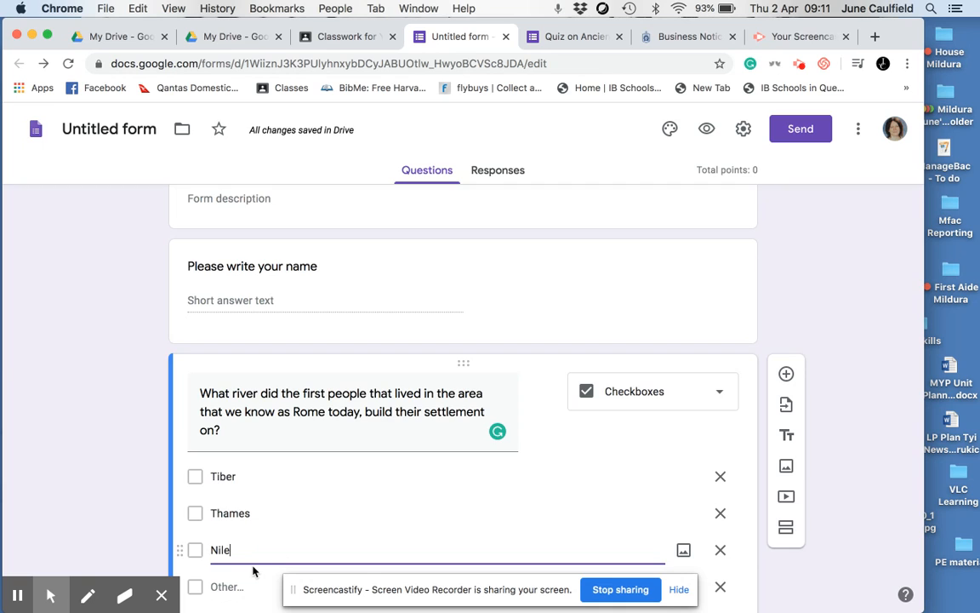
Step: Set the river question's answer key to Tiber as the correct answer, worth 1 point
{"action": "scroll", "coordinate": [477, 503], "scroll_direction": "down", "scroll_amount": 3}
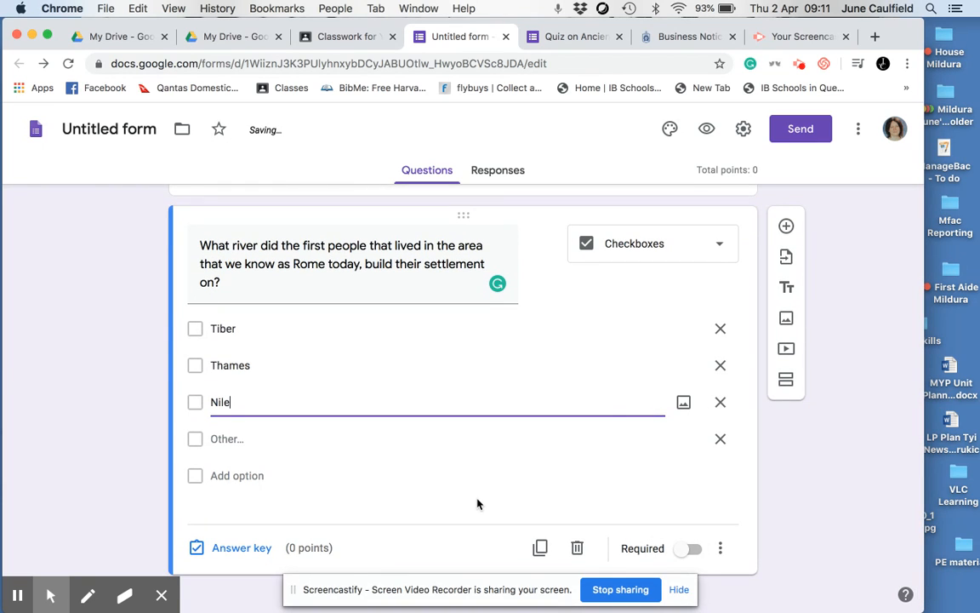
{"action": "left_click", "coordinate": [227, 551]}
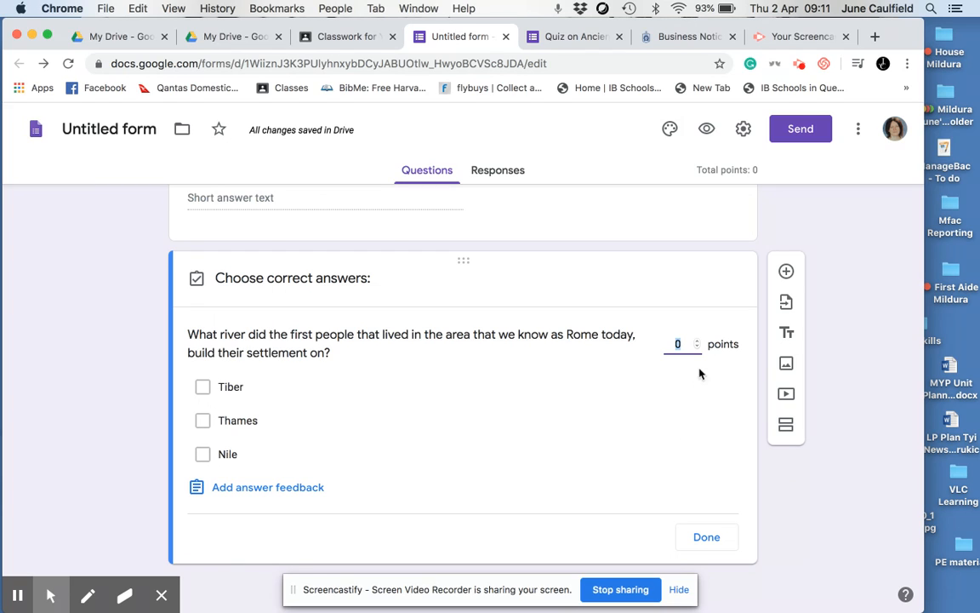
{"action": "left_click", "coordinate": [696, 342]}
{"action": "left_click", "coordinate": [203, 388]}
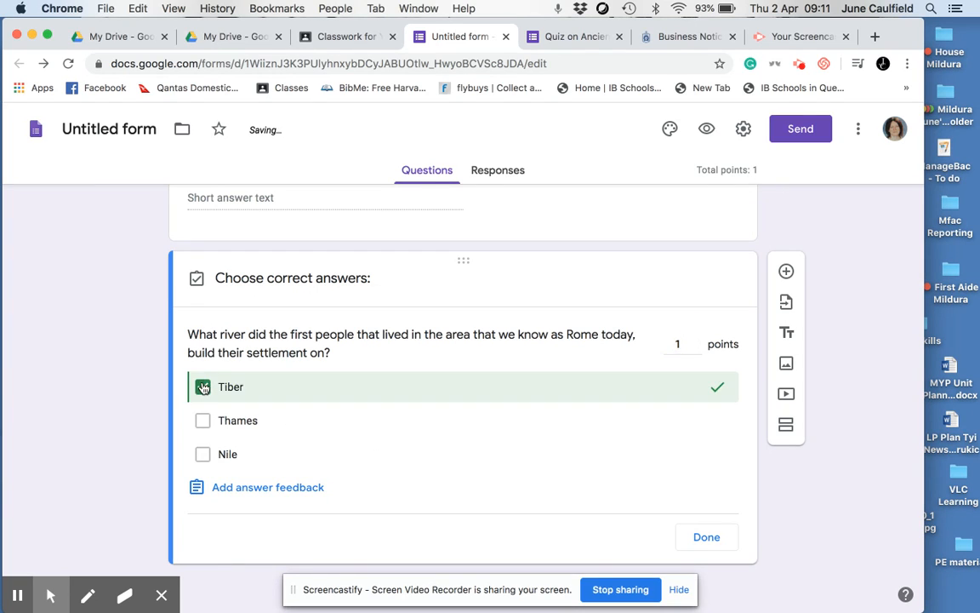
{"action": "left_click", "coordinate": [706, 537]}
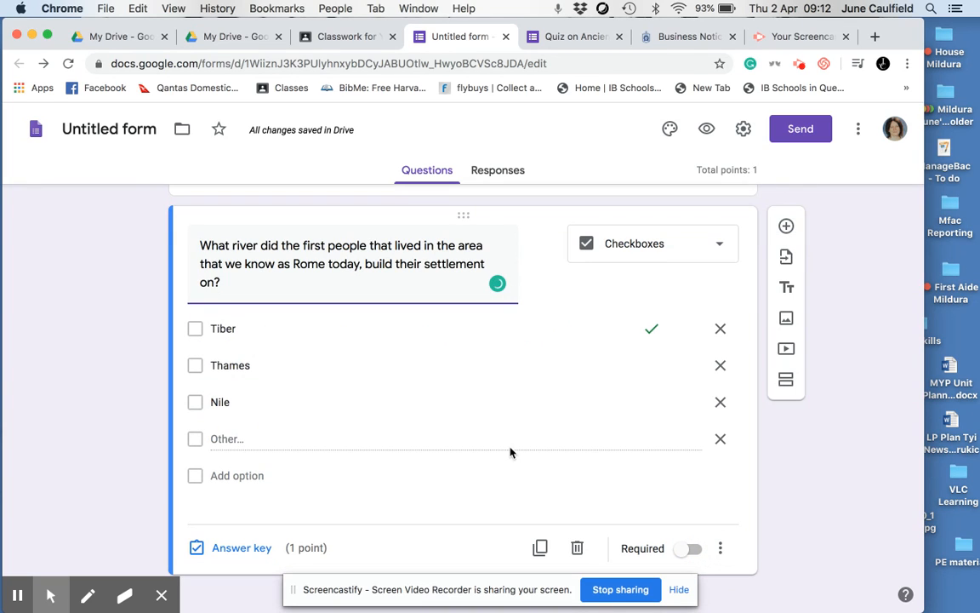
Step: Add a blank question below the river question and review the available question types, leaving it as Multiple choice
{"action": "left_click", "coordinate": [786, 227]}
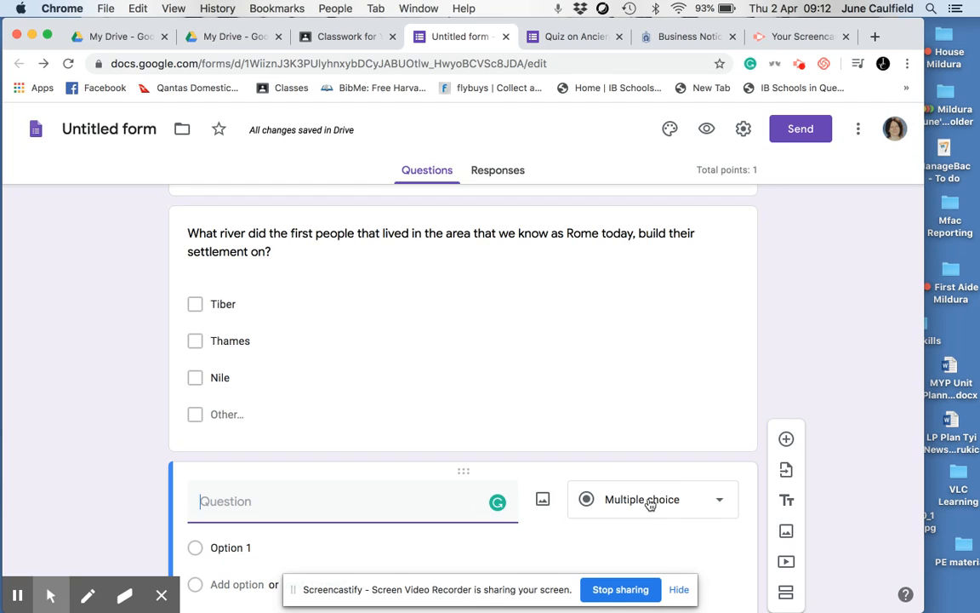
{"action": "left_click", "coordinate": [719, 501]}
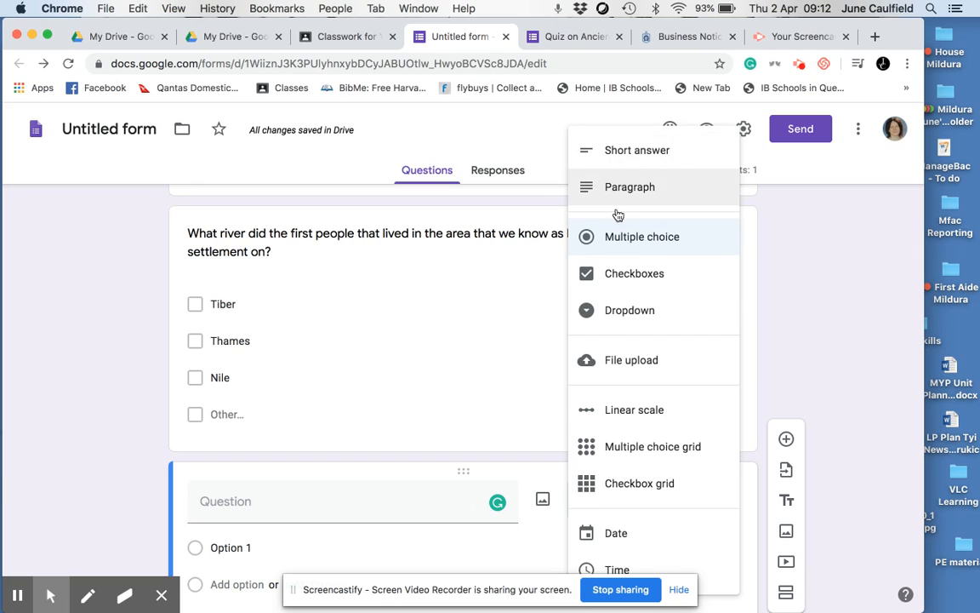
{"action": "left_click", "coordinate": [770, 309]}
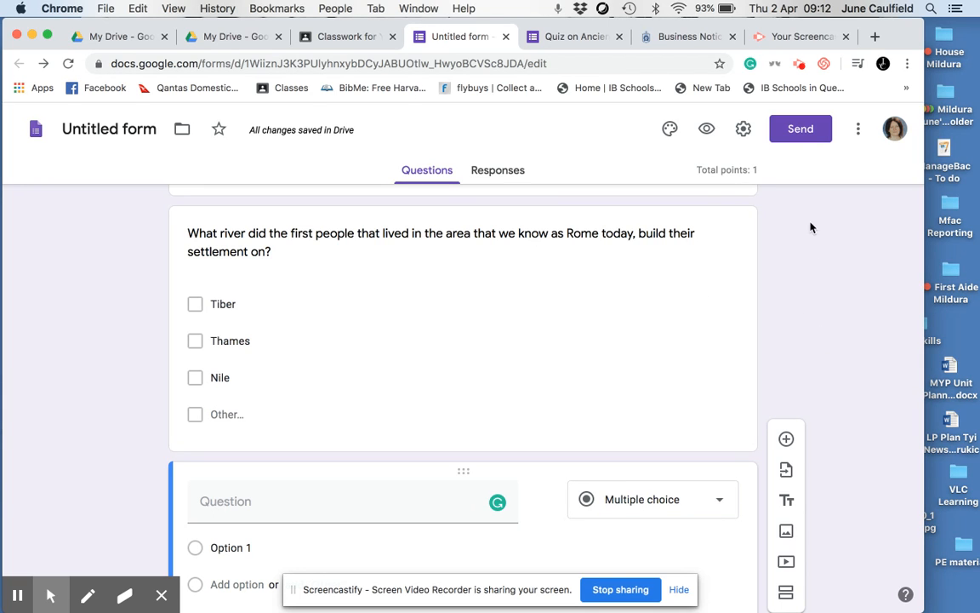
Step: Copy the Roman Quiz form's shortened share link from the send options, without sending an email
{"action": "left_click", "coordinate": [804, 132]}
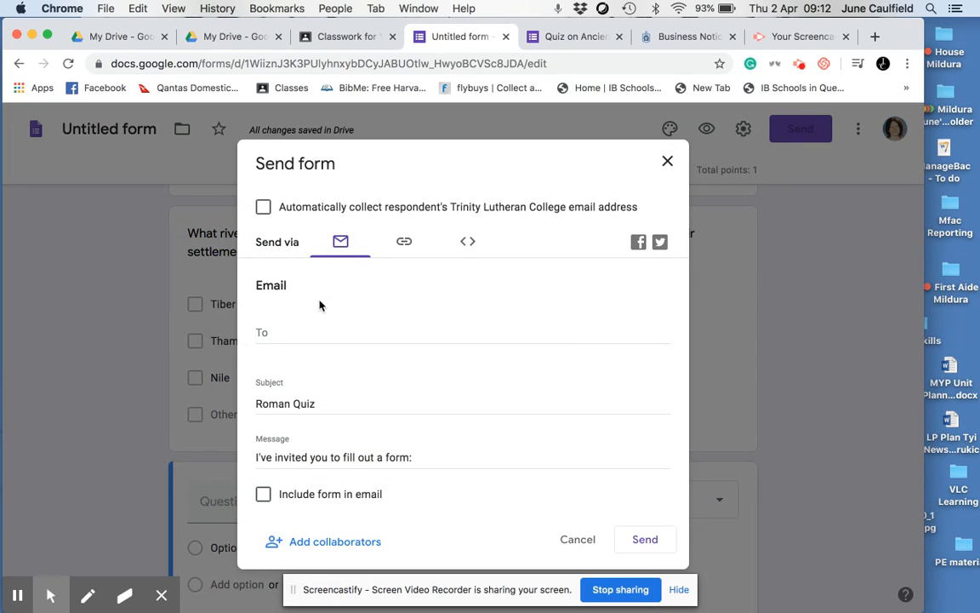
{"action": "left_click", "coordinate": [406, 243]}
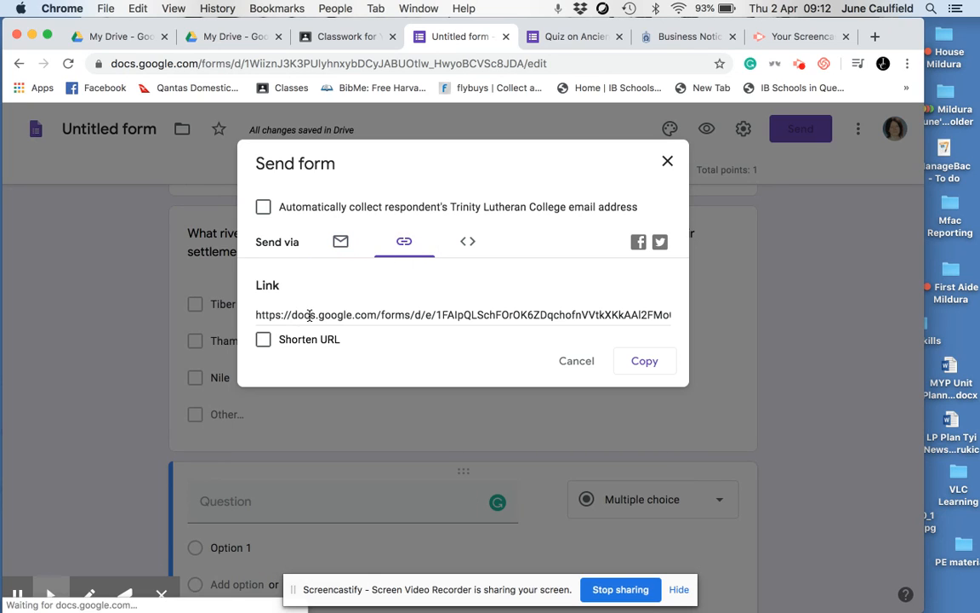
{"action": "left_click", "coordinate": [293, 344]}
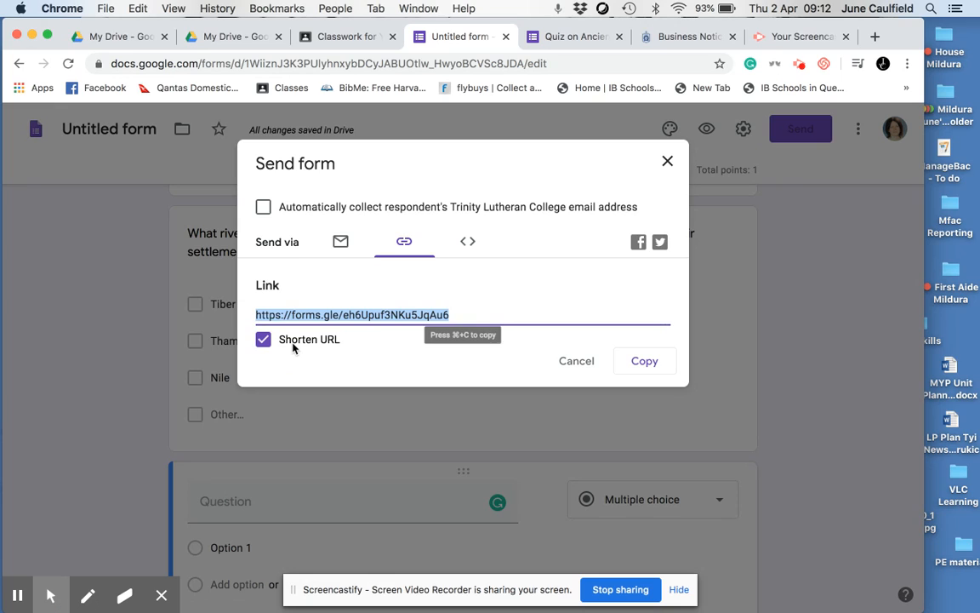
{"action": "left_click", "coordinate": [648, 365]}
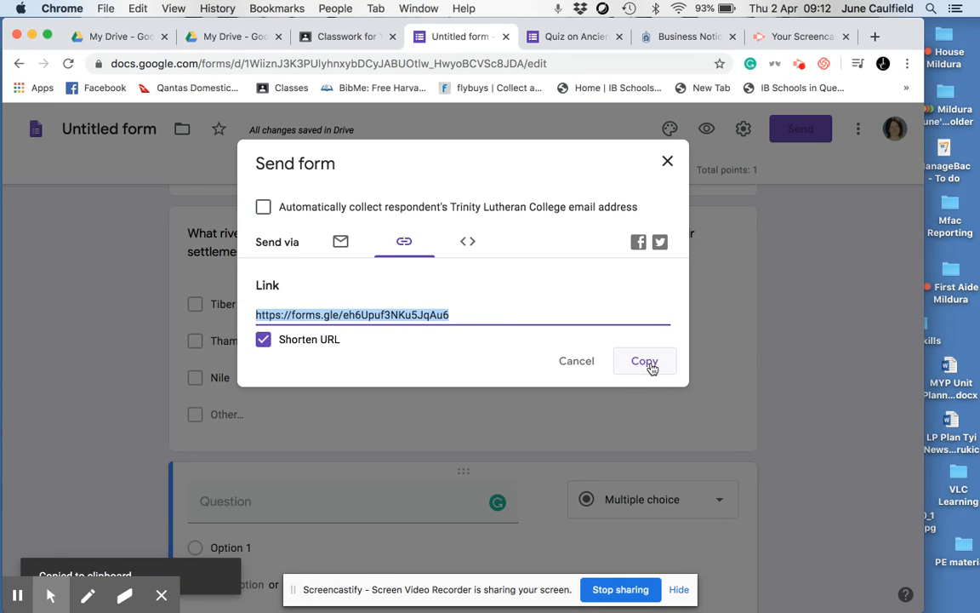
{"action": "left_click", "coordinate": [668, 162]}
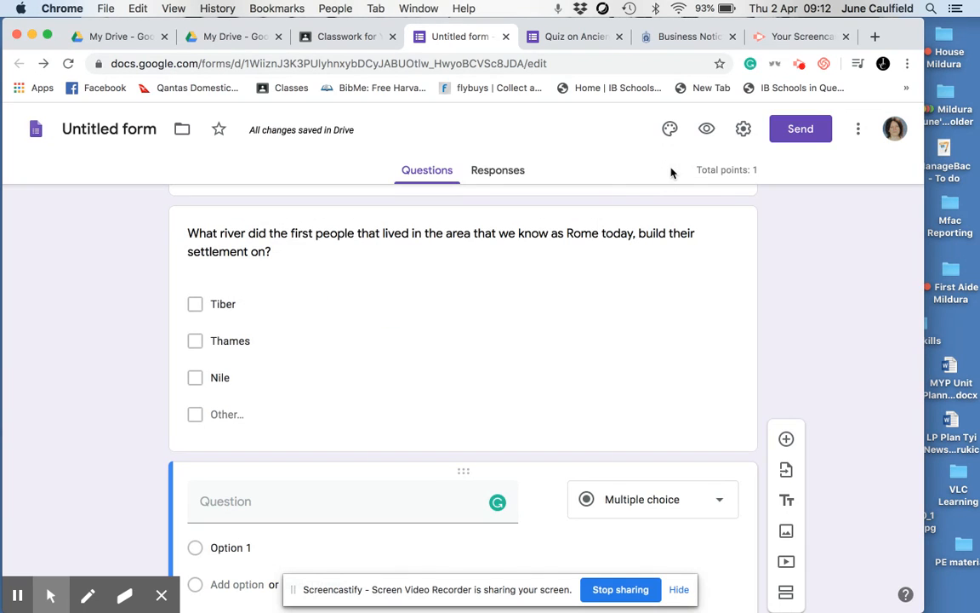
Step: Switch to the finished "Quiz on Ancient Rome" form and look through its questions
{"action": "scroll", "coordinate": [495, 383], "scroll_direction": "up", "scroll_amount": 5}
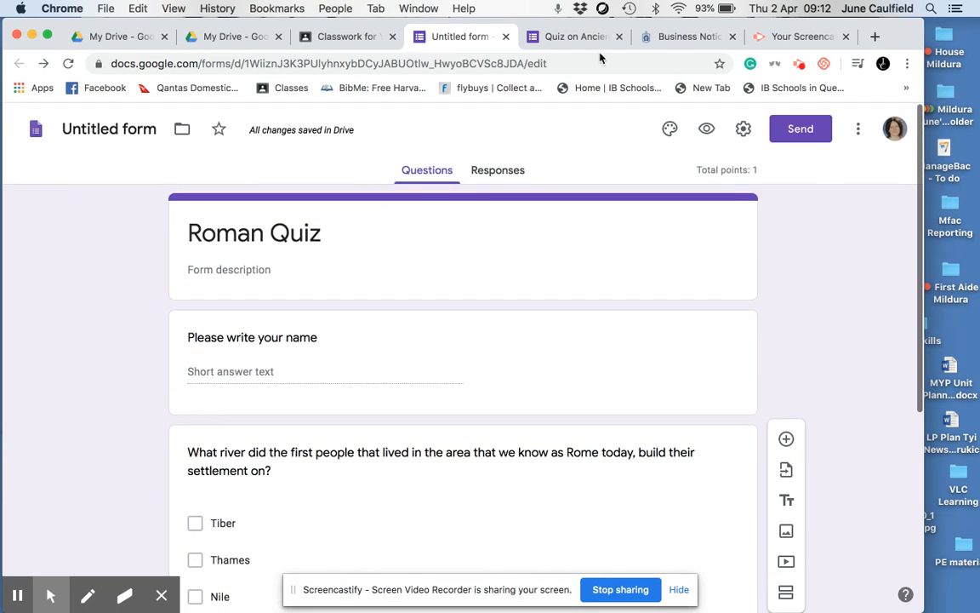
{"action": "left_click", "coordinate": [574, 37]}
{"action": "left_click", "coordinate": [403, 171]}
{"action": "scroll", "coordinate": [449, 421], "scroll_direction": "down", "scroll_amount": 15}
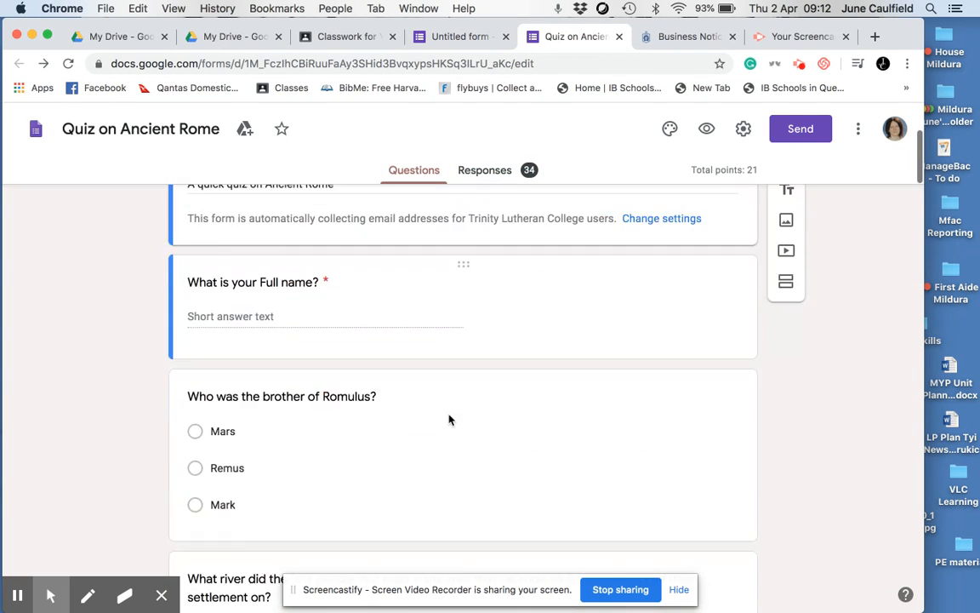
{"action": "scroll", "coordinate": [449, 421], "scroll_direction": "down", "scroll_amount": 20}
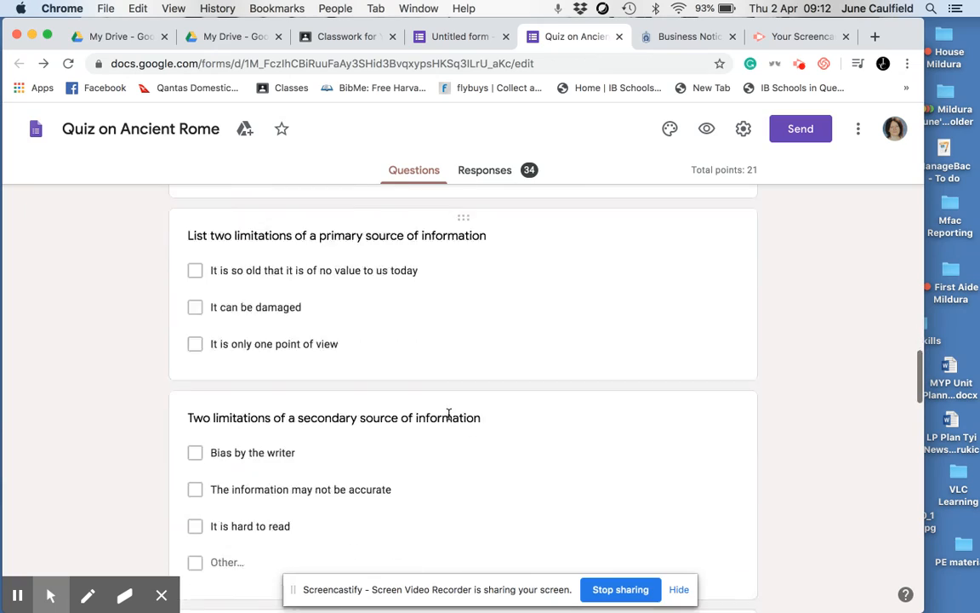
{"action": "scroll", "coordinate": [450, 419], "scroll_direction": "up", "scroll_amount": 20}
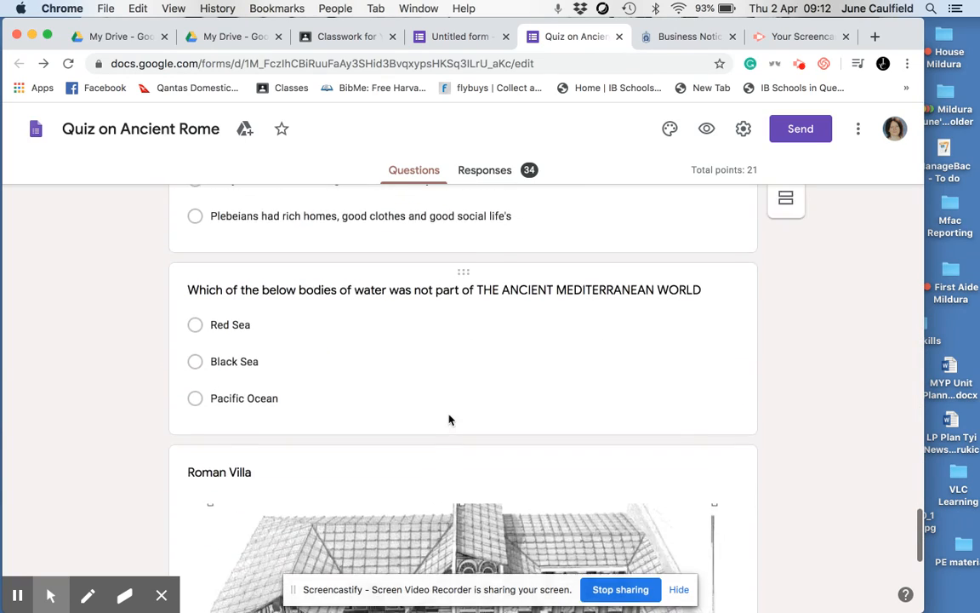
{"action": "scroll", "coordinate": [450, 419], "scroll_direction": "up", "scroll_amount": 15}
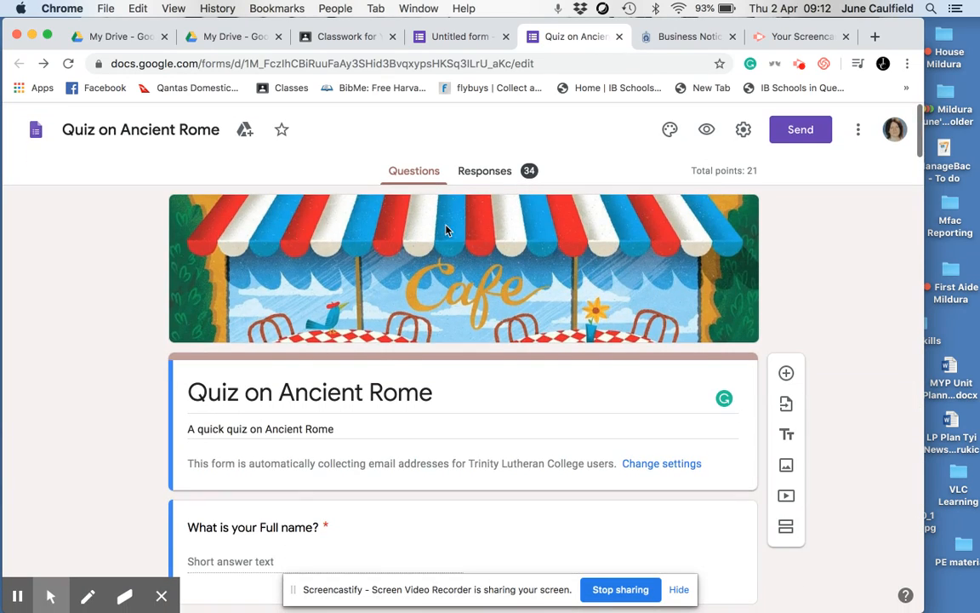
Step: Examine the response summary of "Quiz on Ancient Rome", including its score insights and total points distribution
{"action": "left_click", "coordinate": [497, 175]}
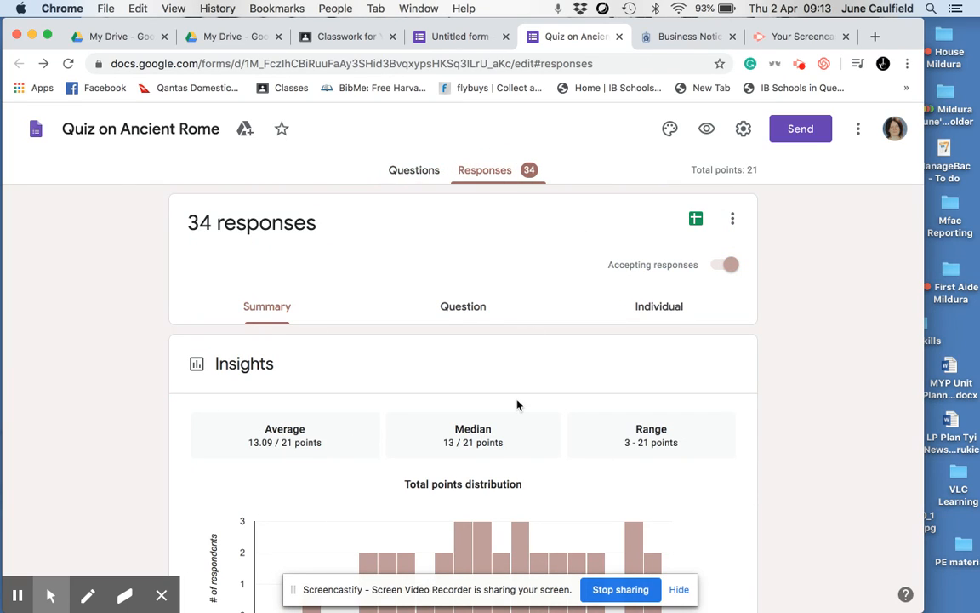
{"action": "scroll", "coordinate": [516, 405], "scroll_direction": "down", "scroll_amount": 2}
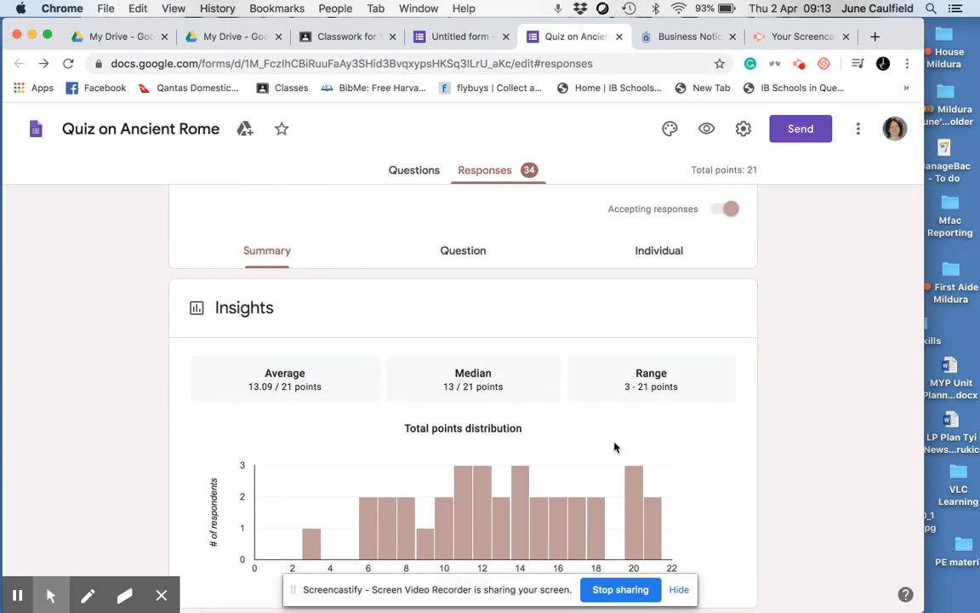
{"action": "scroll", "coordinate": [569, 426], "scroll_direction": "down", "scroll_amount": 1}
{"action": "scroll", "coordinate": [571, 426], "scroll_direction": "down", "scroll_amount": 2}
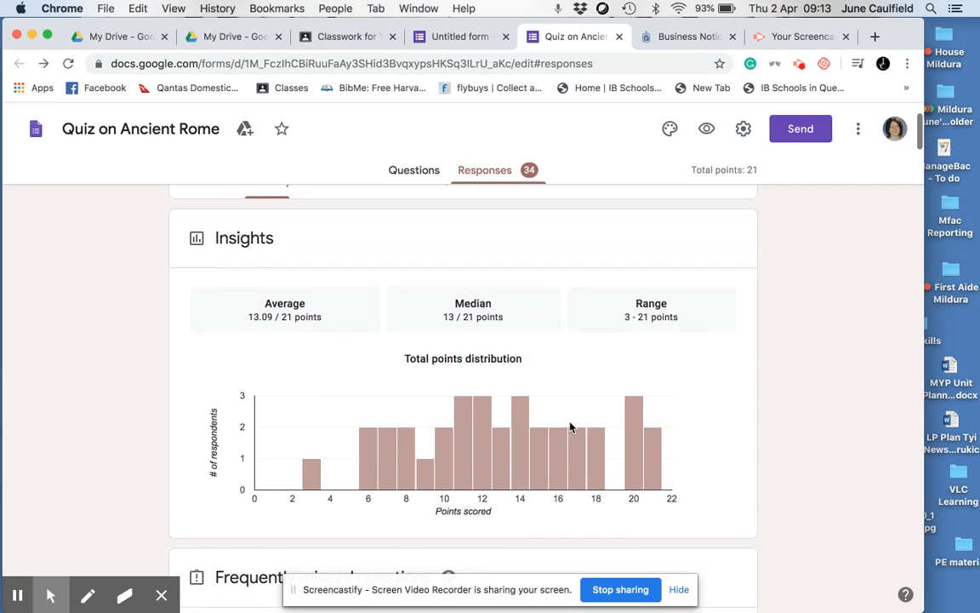
{"action": "scroll", "coordinate": [570, 427], "scroll_direction": "up", "scroll_amount": 4}
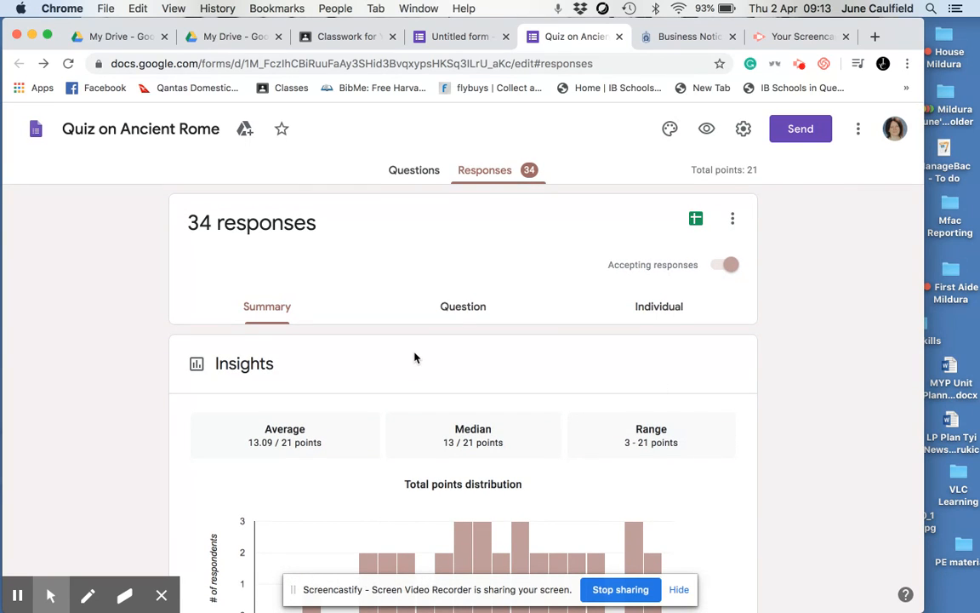
{"action": "scroll", "coordinate": [414, 358], "scroll_direction": "down", "scroll_amount": 2}
{"action": "scroll", "coordinate": [414, 357], "scroll_direction": "up", "scroll_amount": 2}
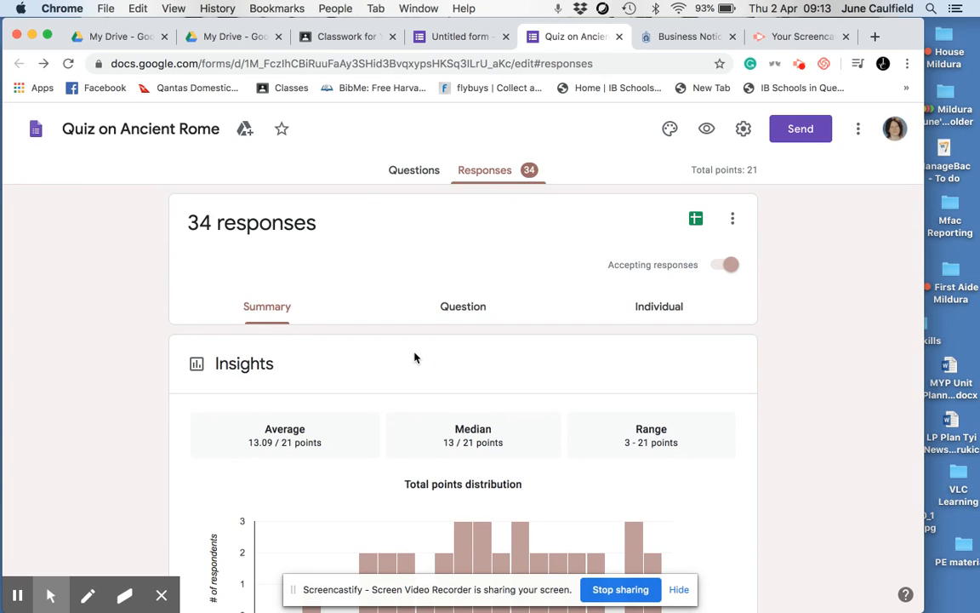